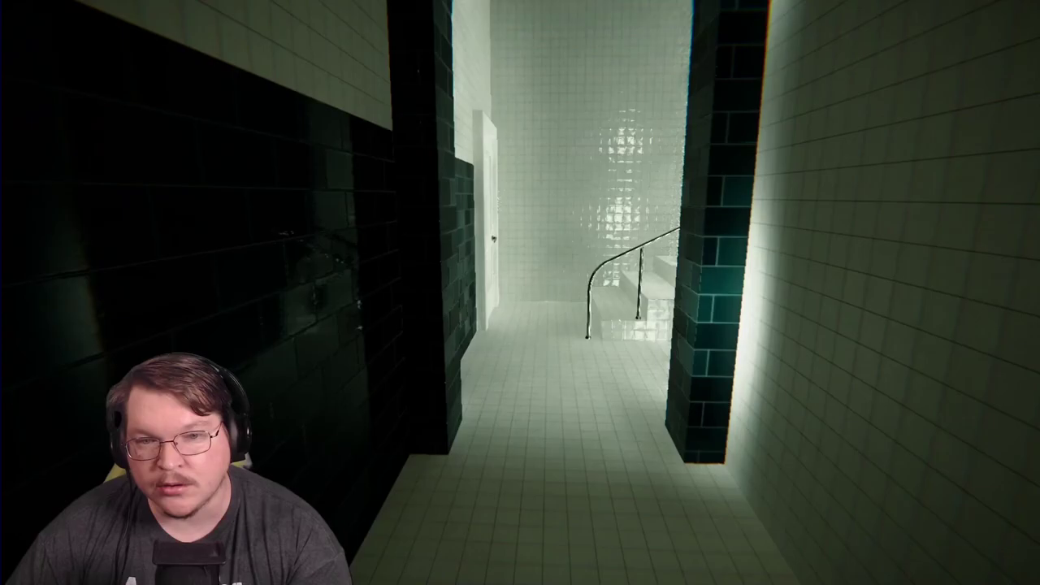
pyautogui.press('w')
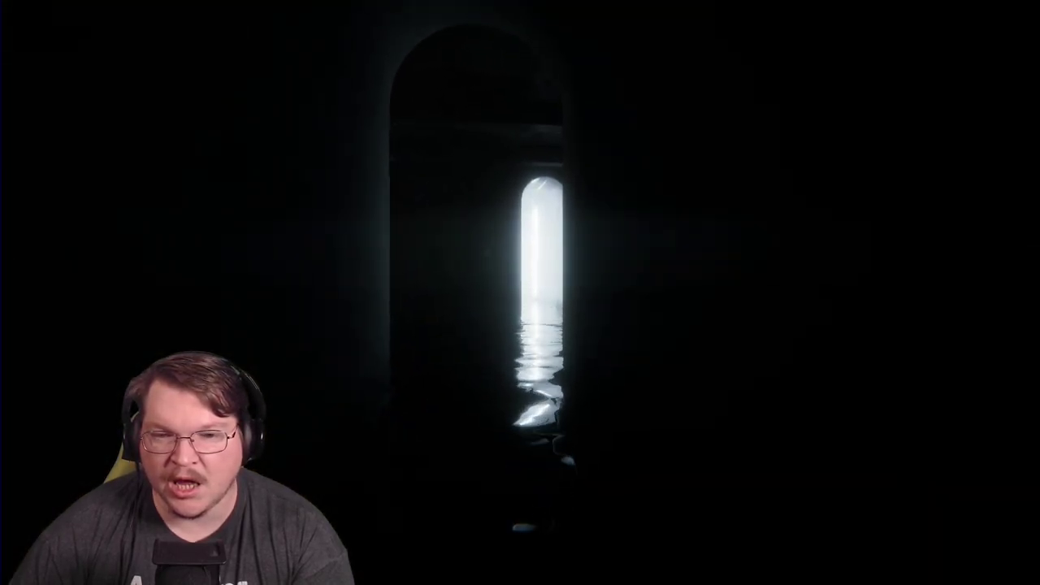
pyautogui.press('w')
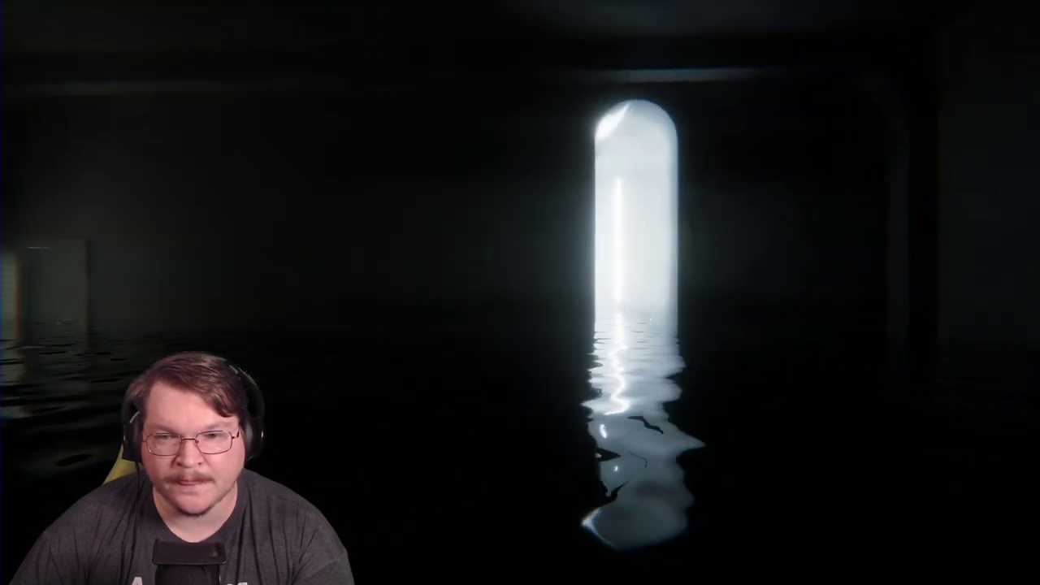
pyautogui.press('w')
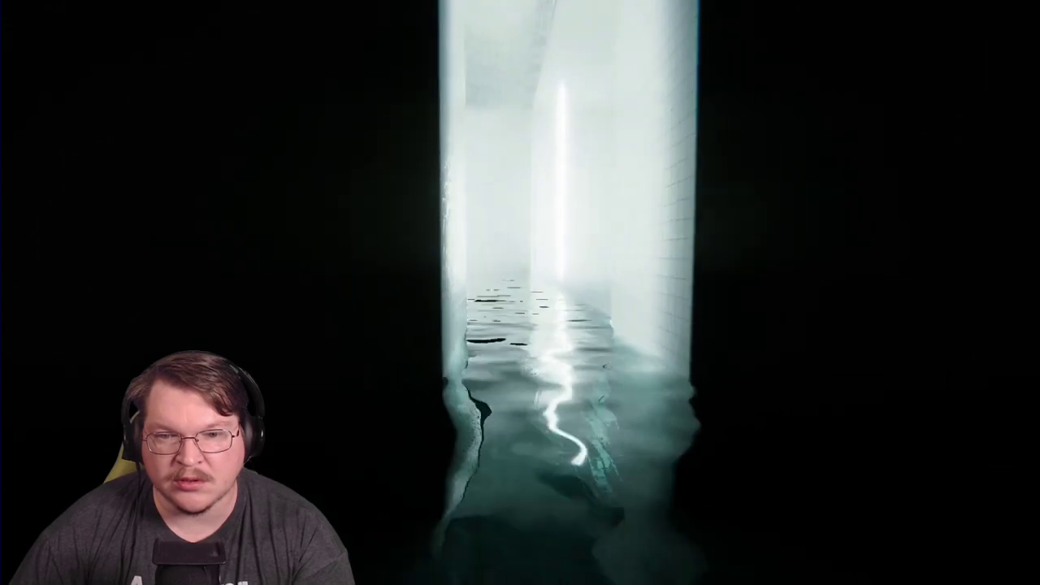
pyautogui.press('w')
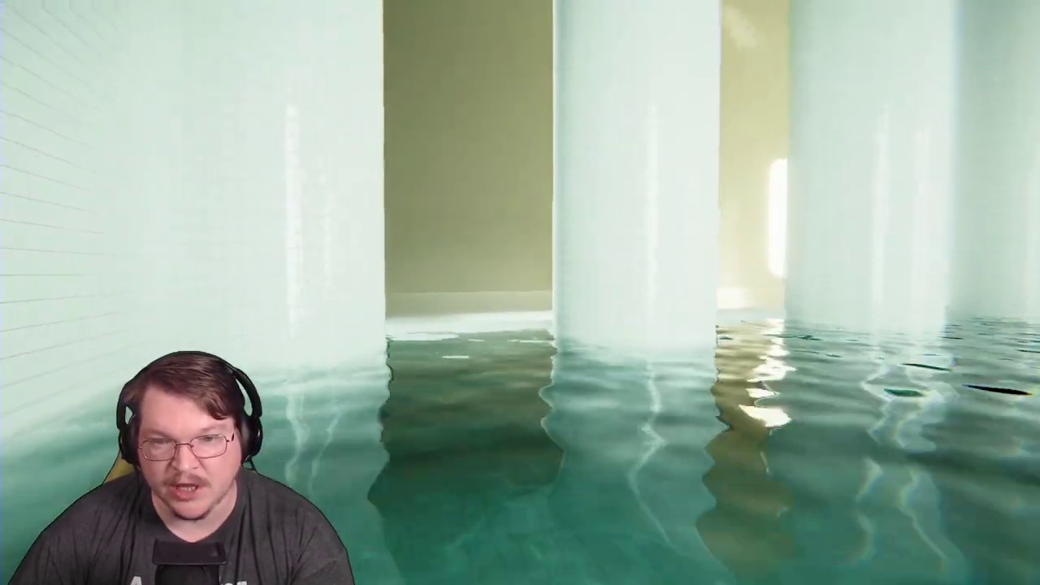
pyautogui.press('w')
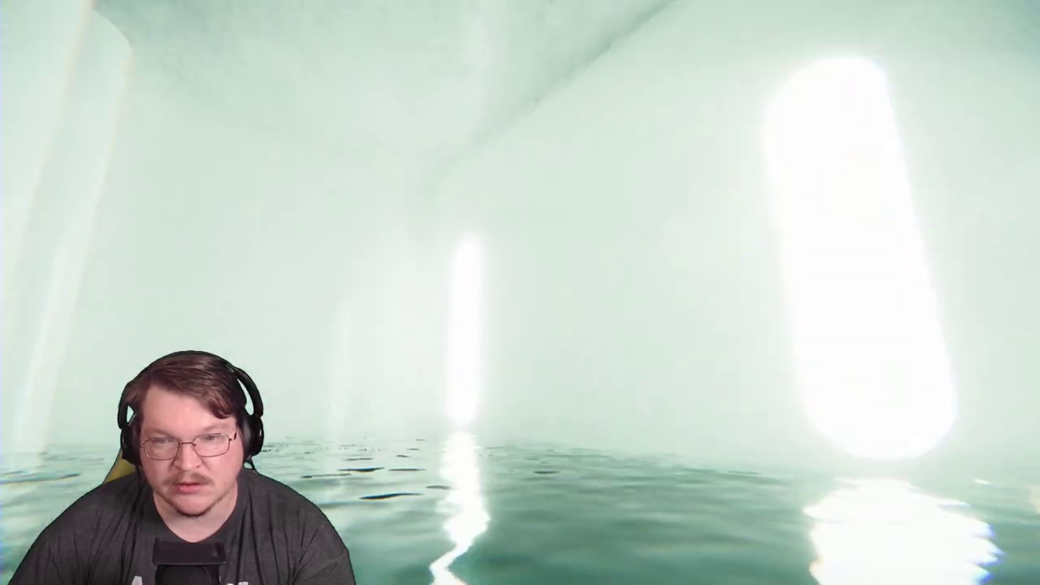
pyautogui.press('w')
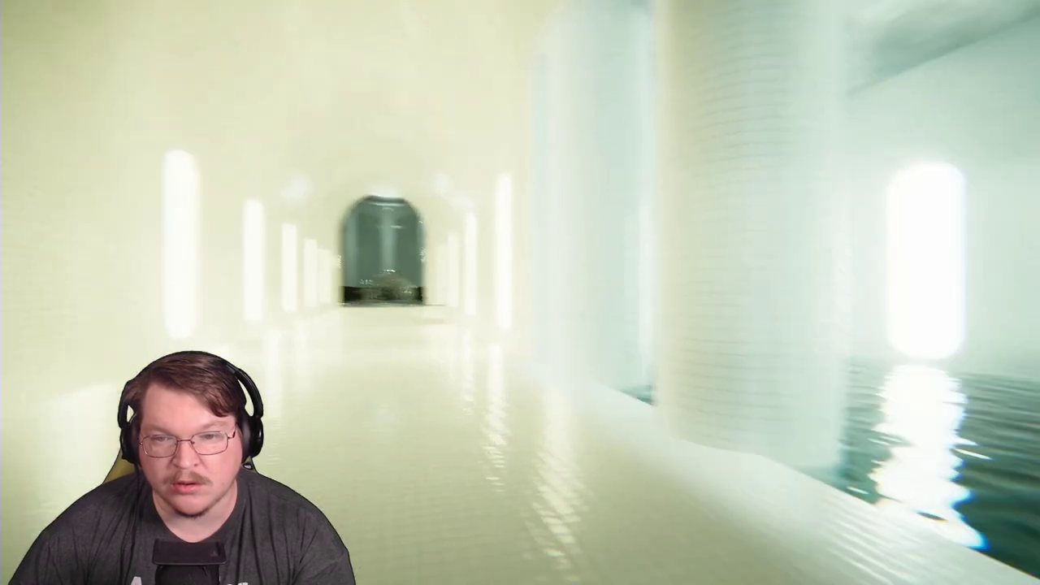
pyautogui.press('w')
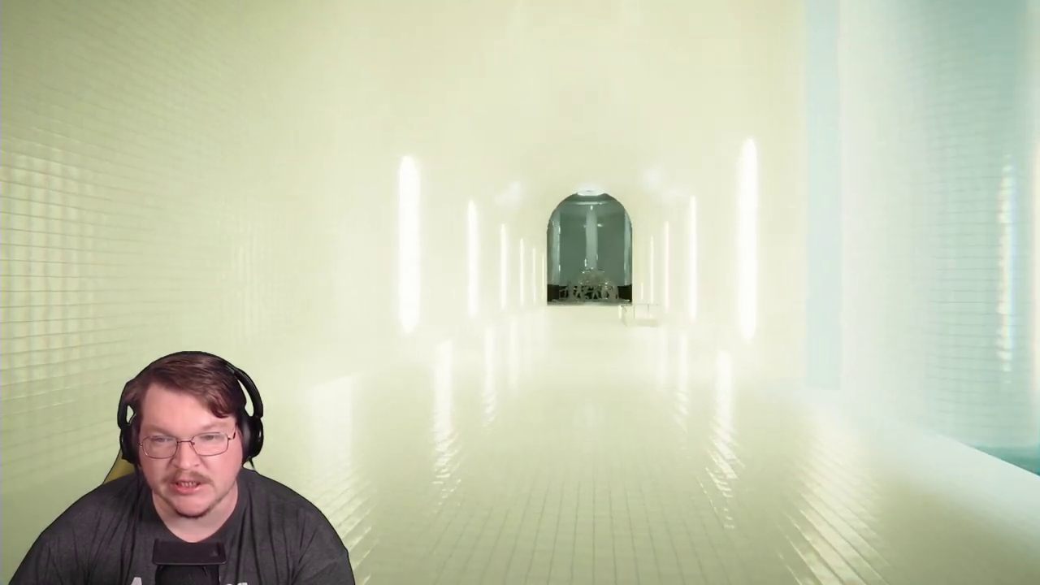
pyautogui.press('w')
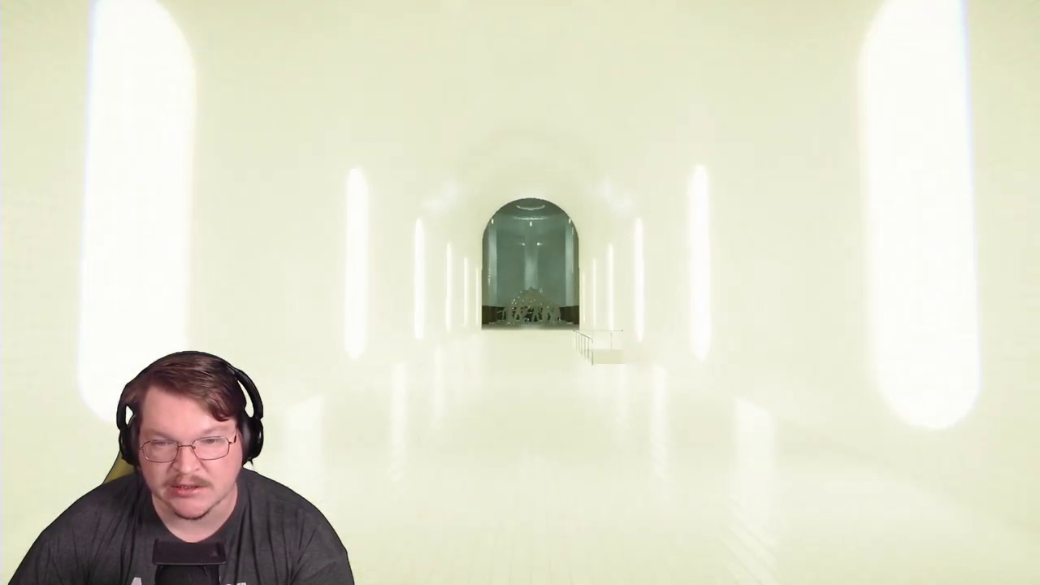
pyautogui.press('w')
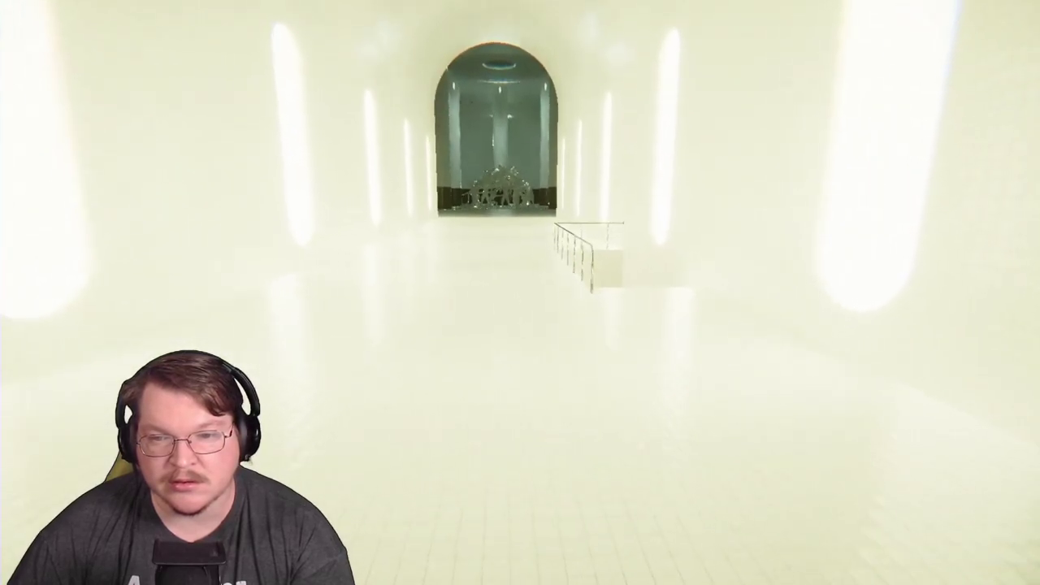
pyautogui.press('w')
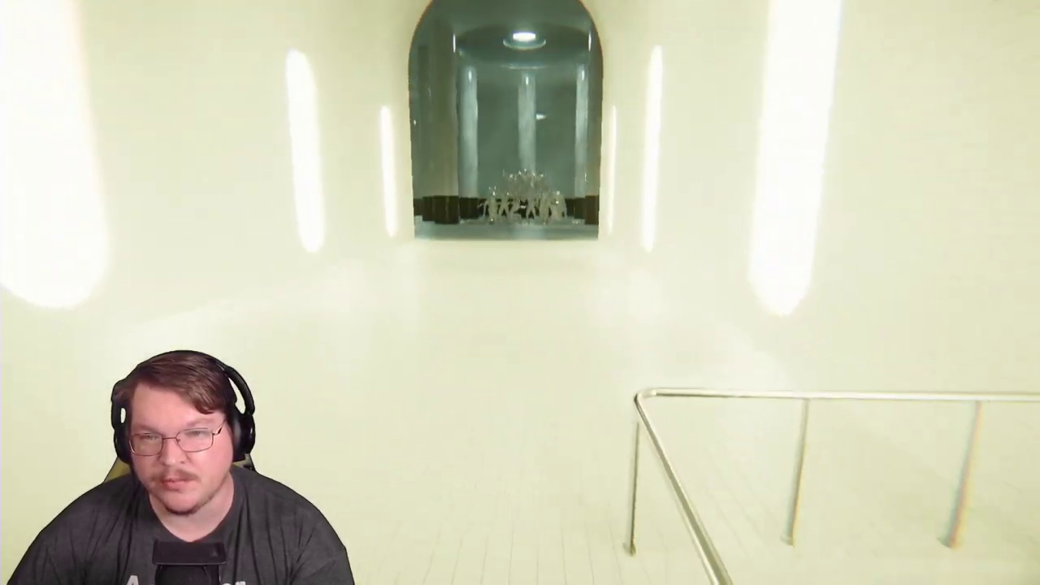
pyautogui.press('w')
pyautogui.press('w')
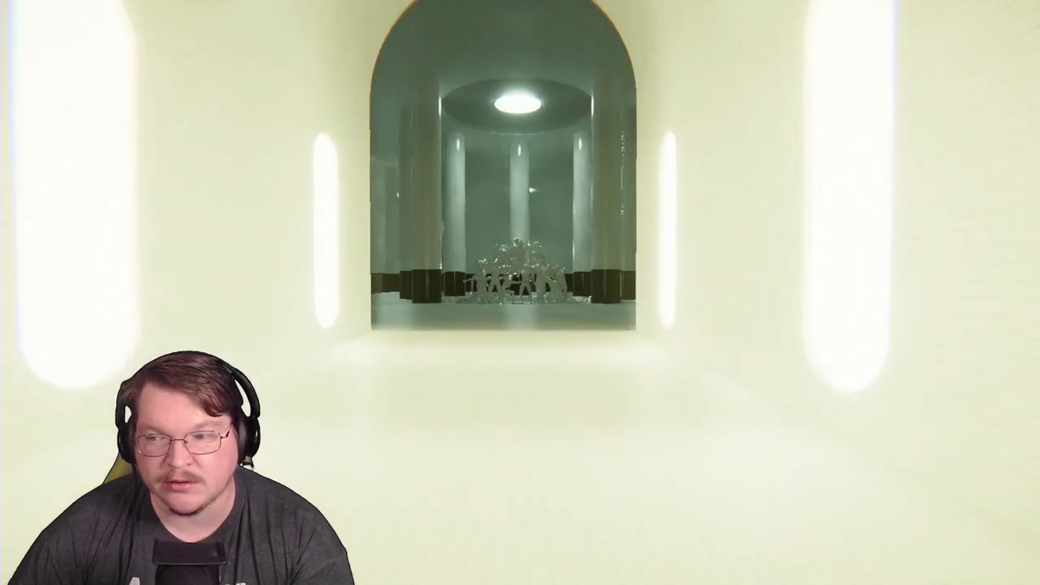
pyautogui.press('w')
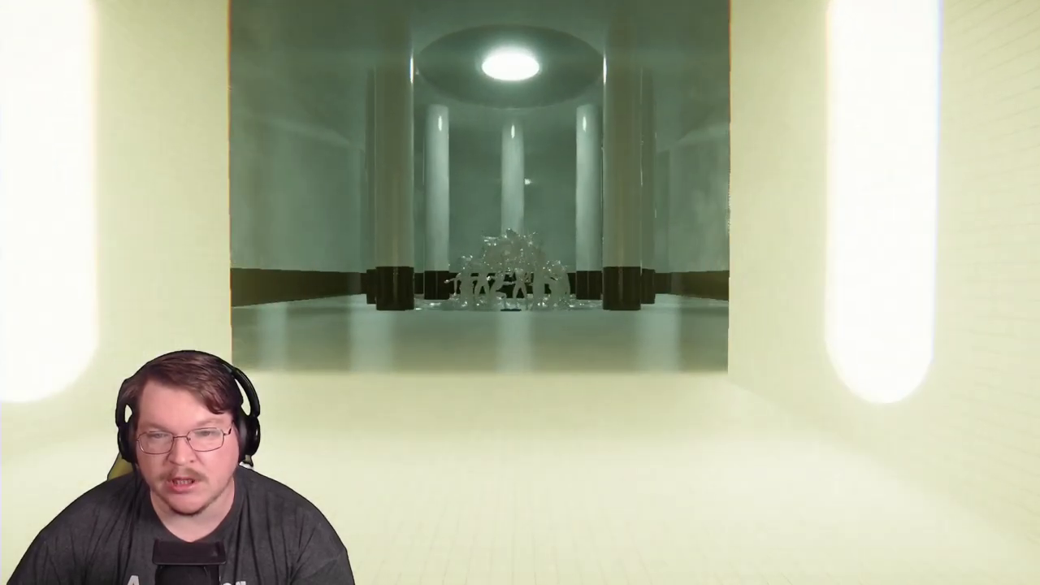
pyautogui.press('w')
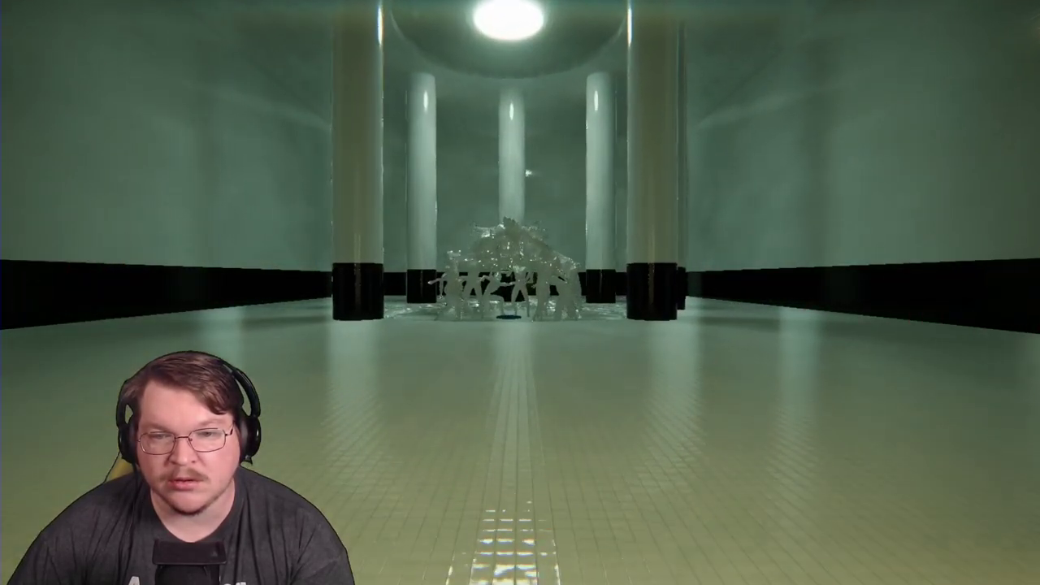
pyautogui.press('w')
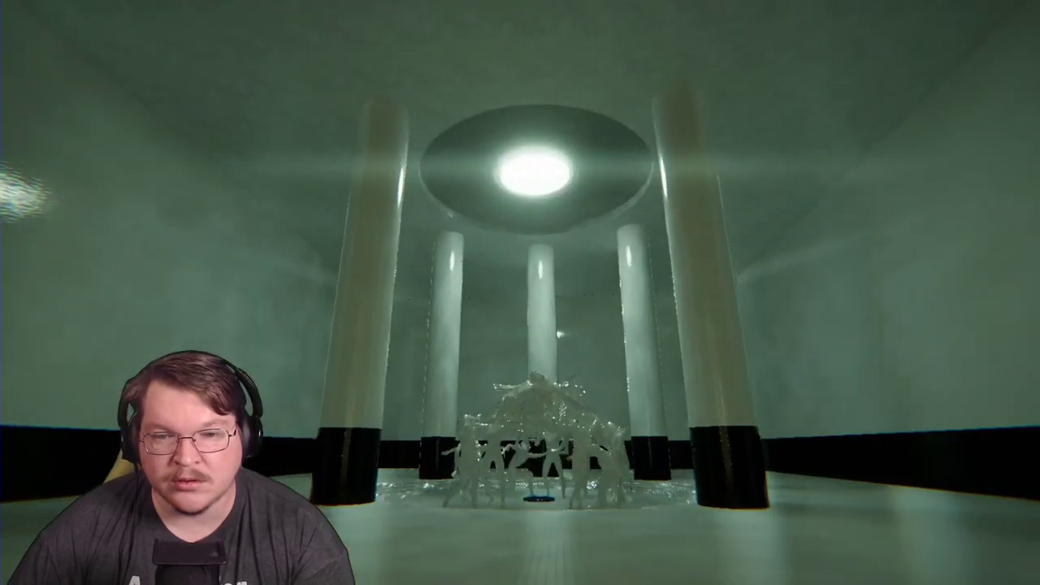
pyautogui.press('w')
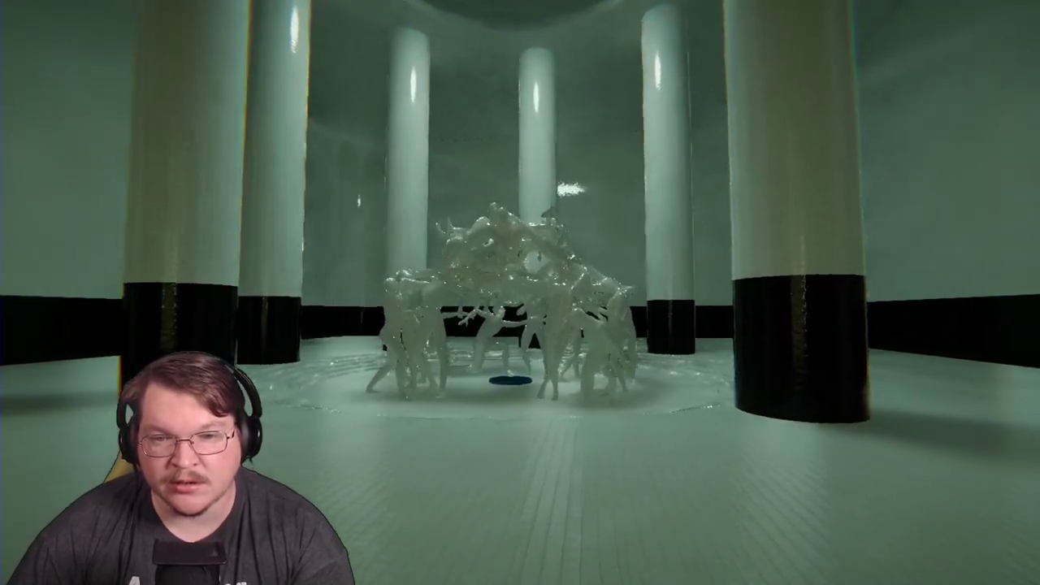
pyautogui.press('w')
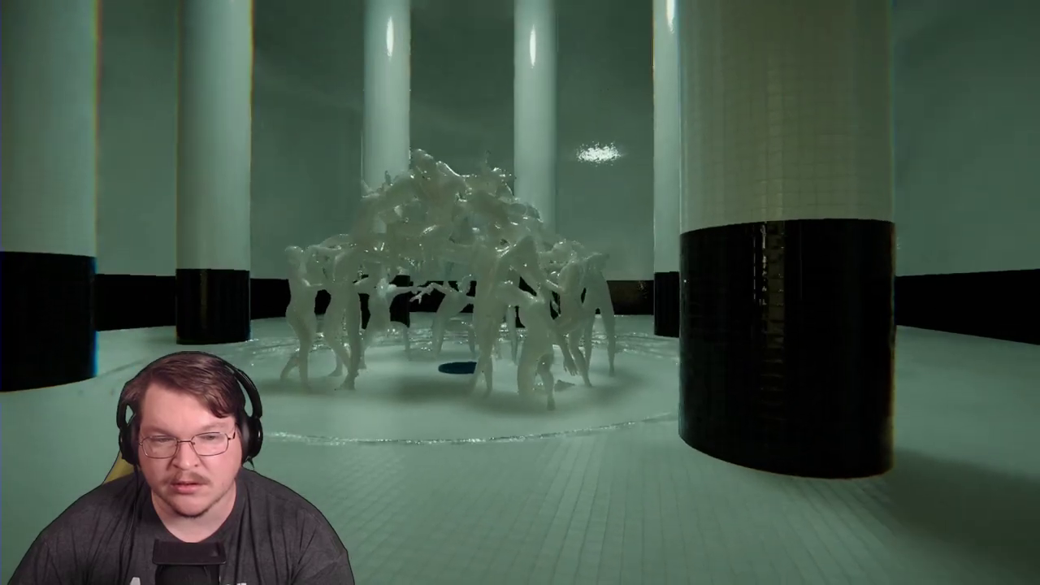
pyautogui.press('w')
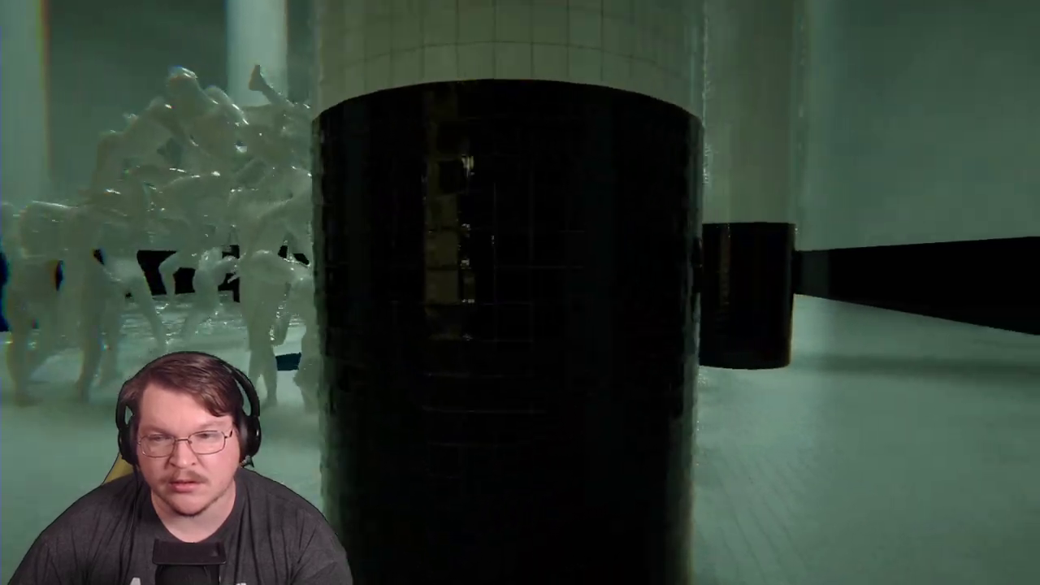
pyautogui.press('w')
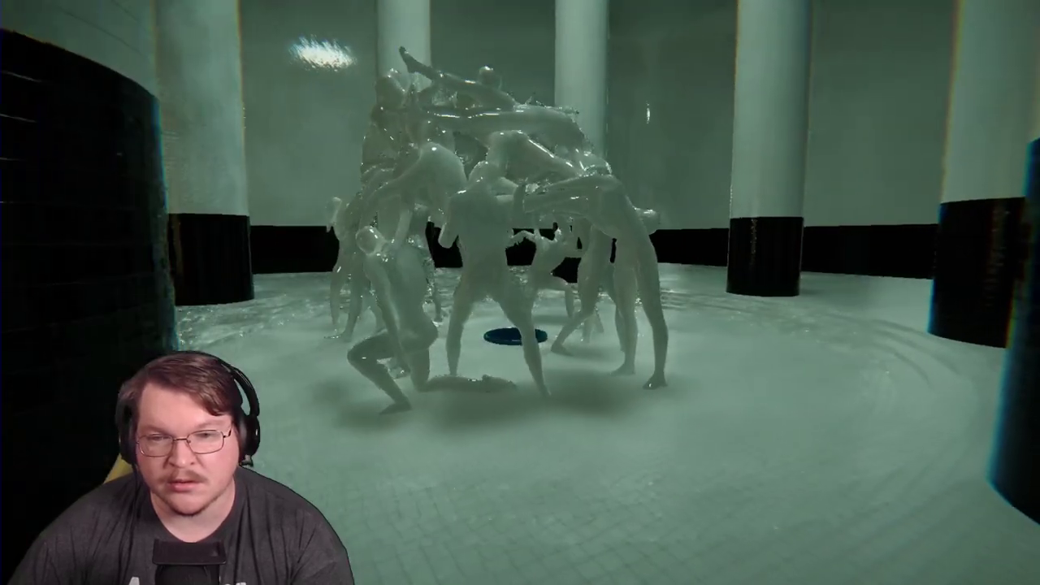
pyautogui.press('d')
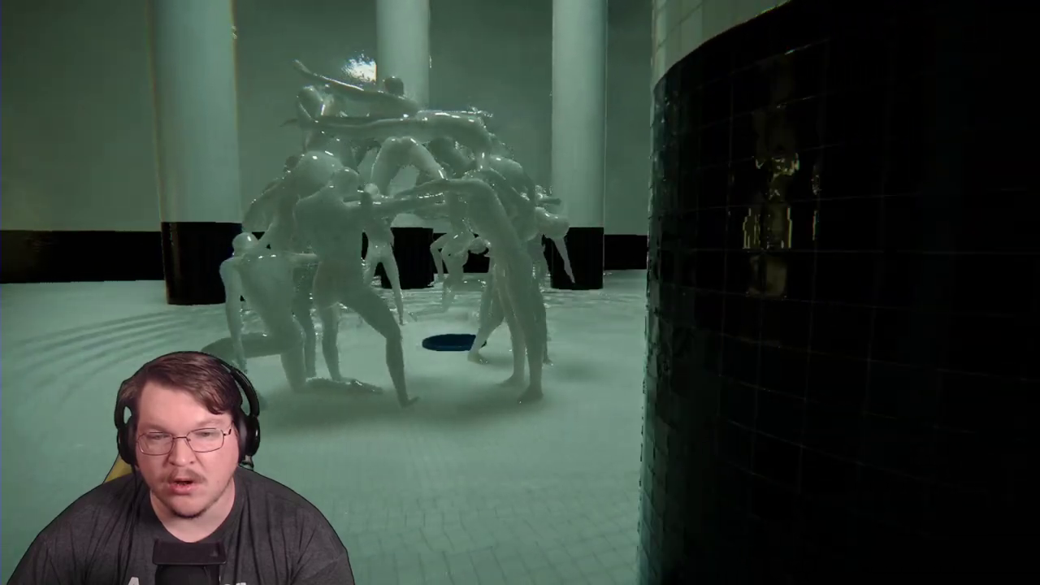
pyautogui.press('w')
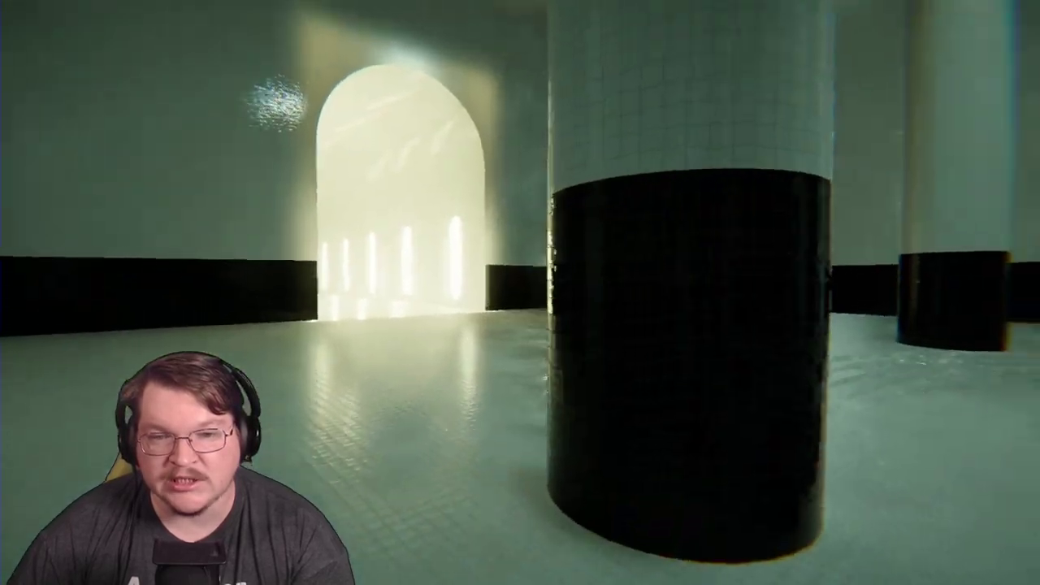
pyautogui.press('d')
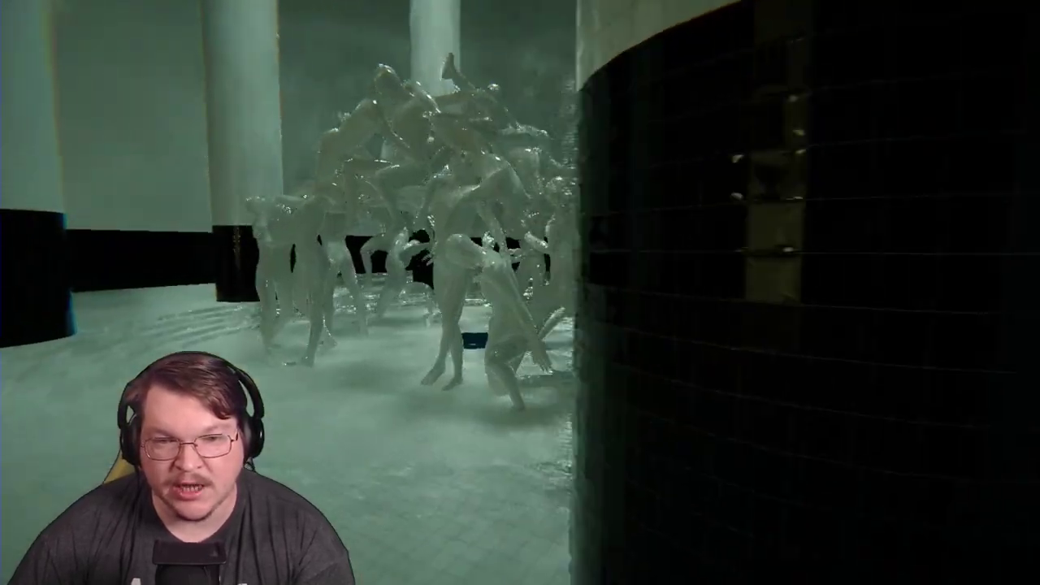
pyautogui.press('w')
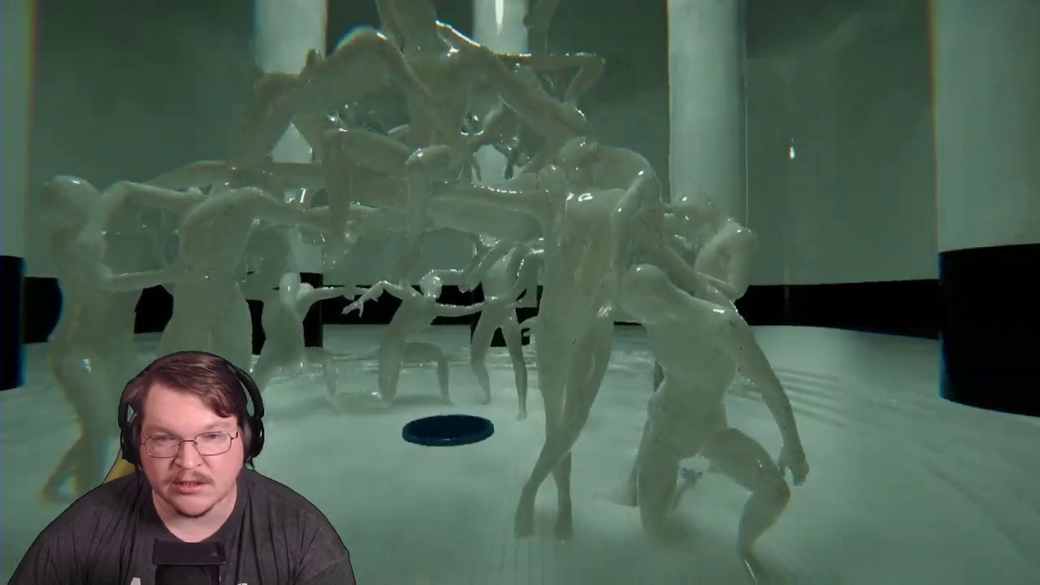
pyautogui.press('a')
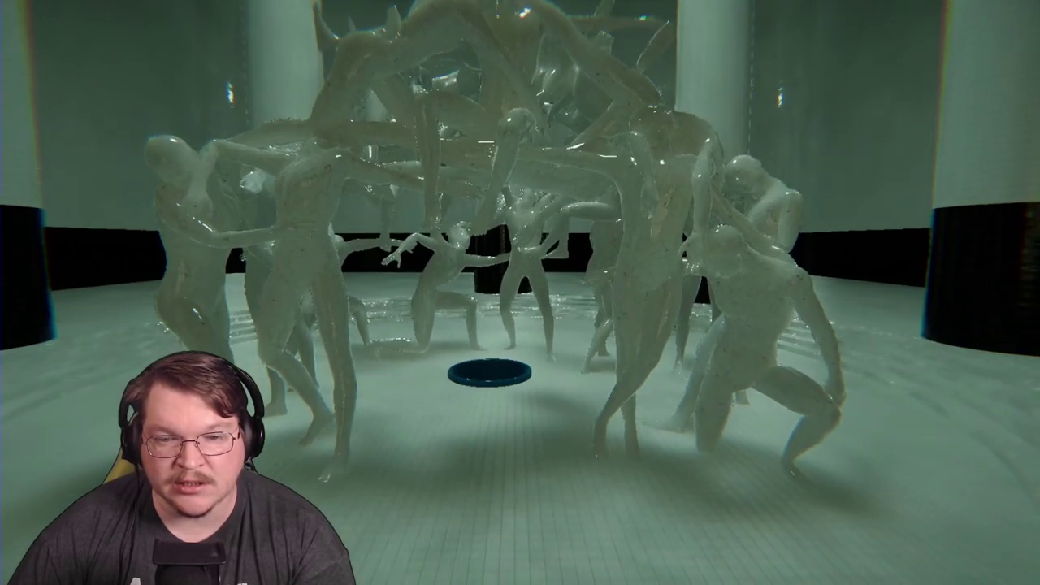
pyautogui.press('w')
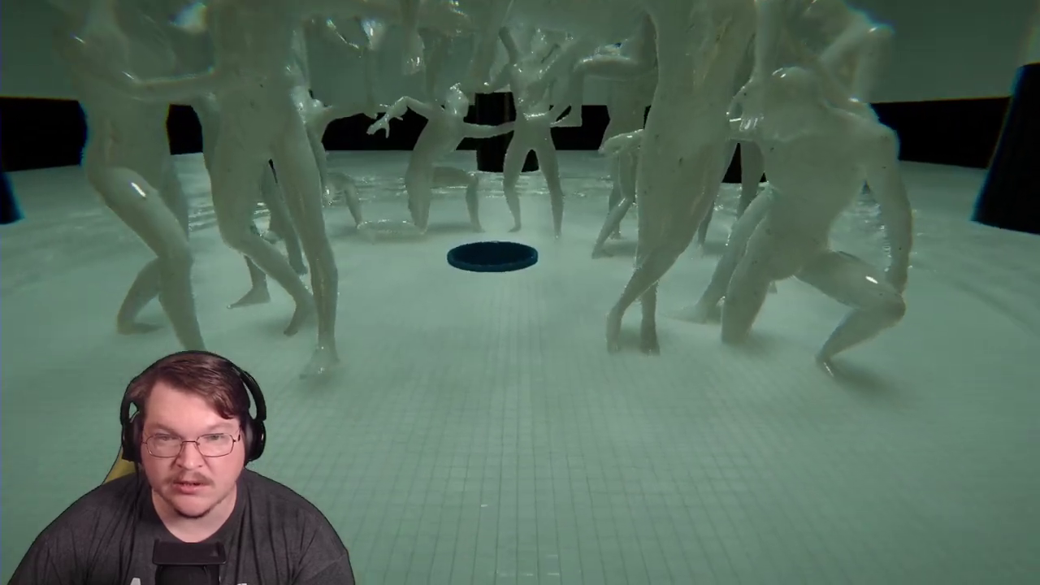
pyautogui.press('w')
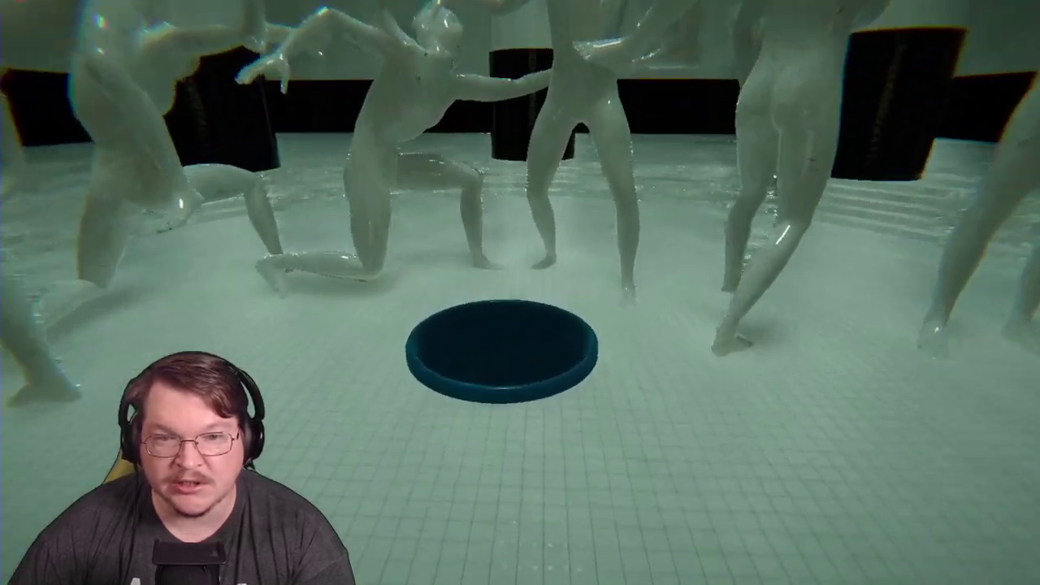